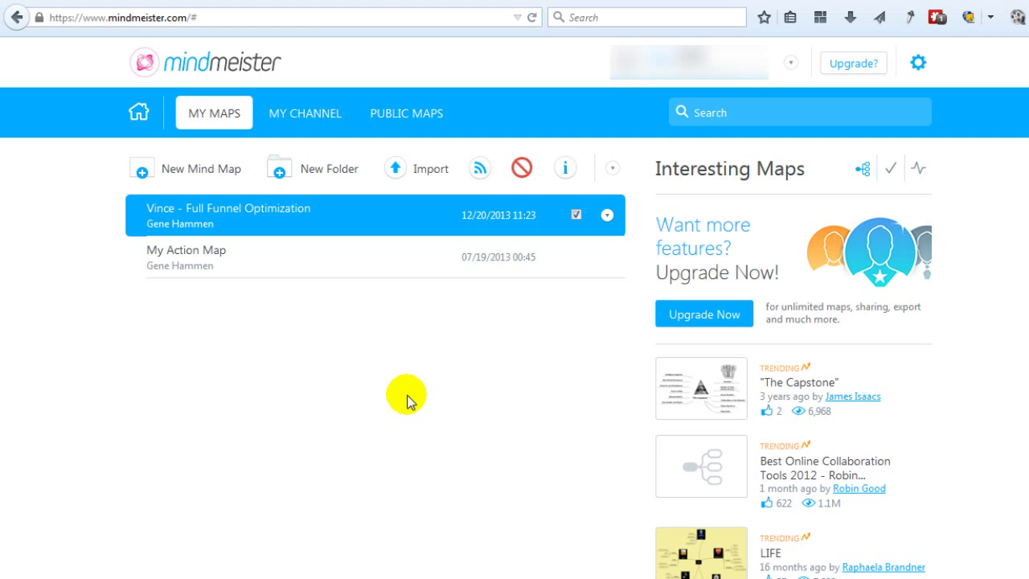
# Import the file The Ultimate Sales & Marketing Mind Map - Mindjet File, open the imported map and decline the upgrade offer
pyautogui.click(114, 125)
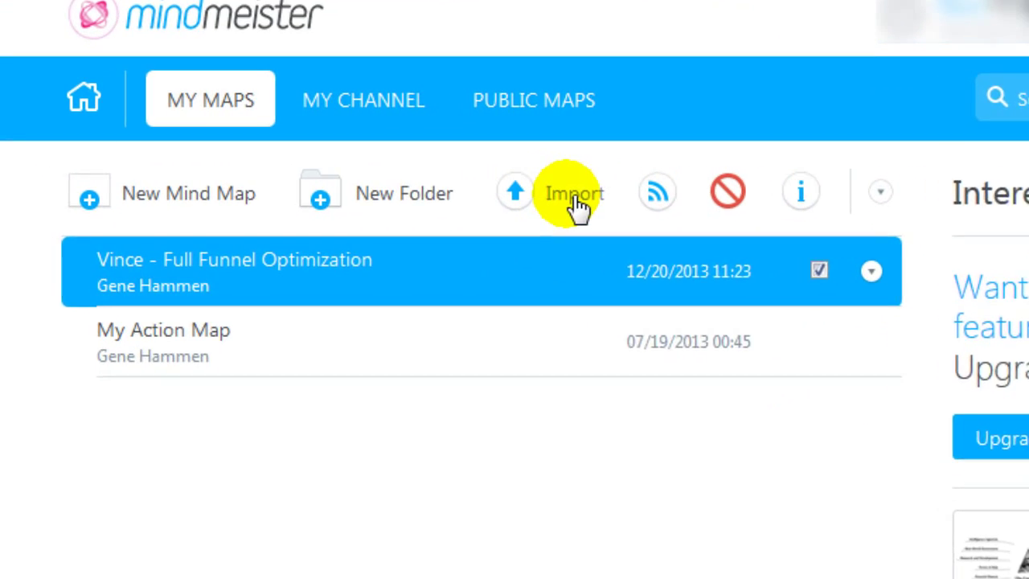
pyautogui.click(613, 210)
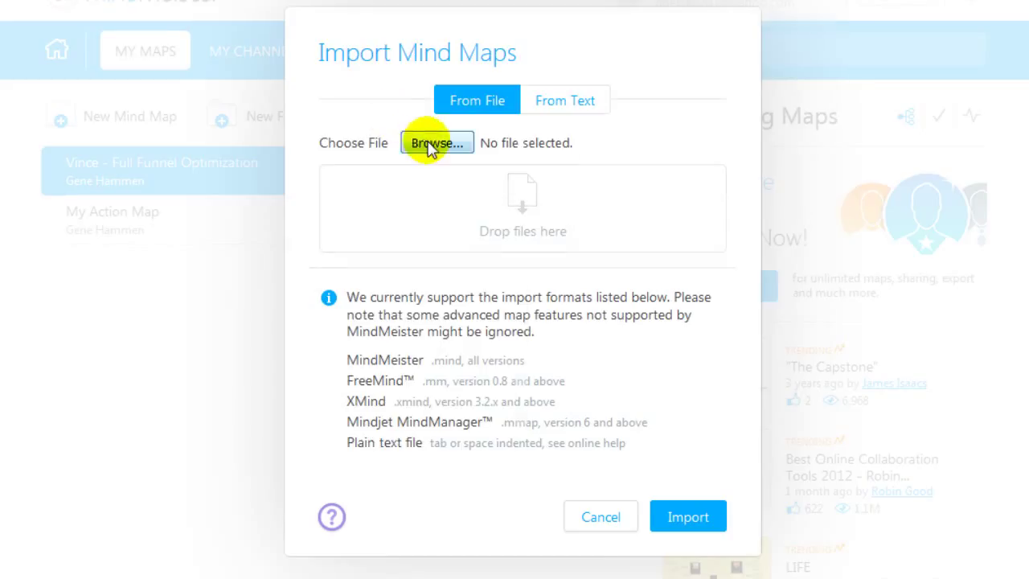
pyautogui.click(432, 145)
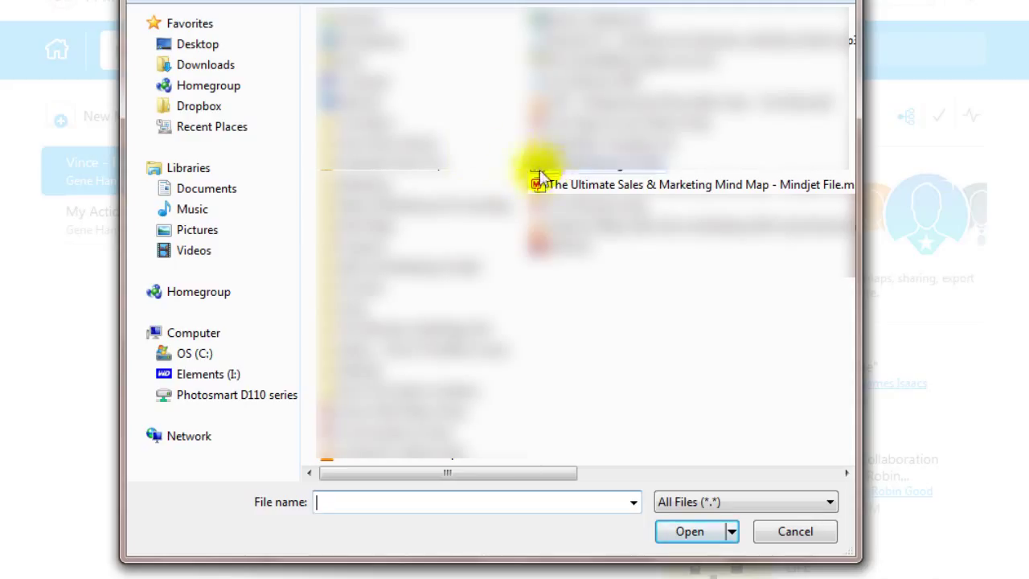
pyautogui.click(579, 186)
pyautogui.doubleClick(579, 186)
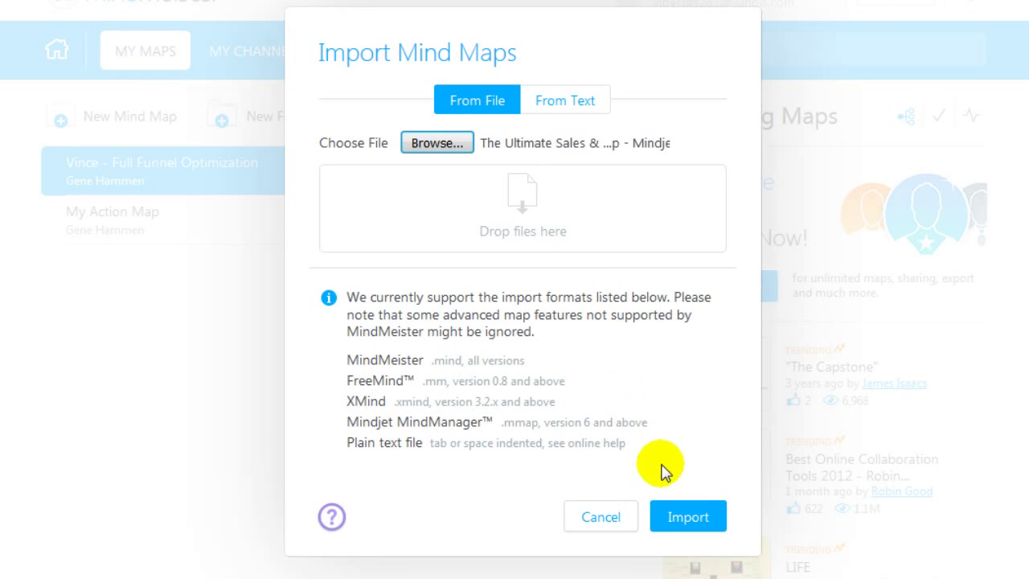
pyautogui.click(685, 519)
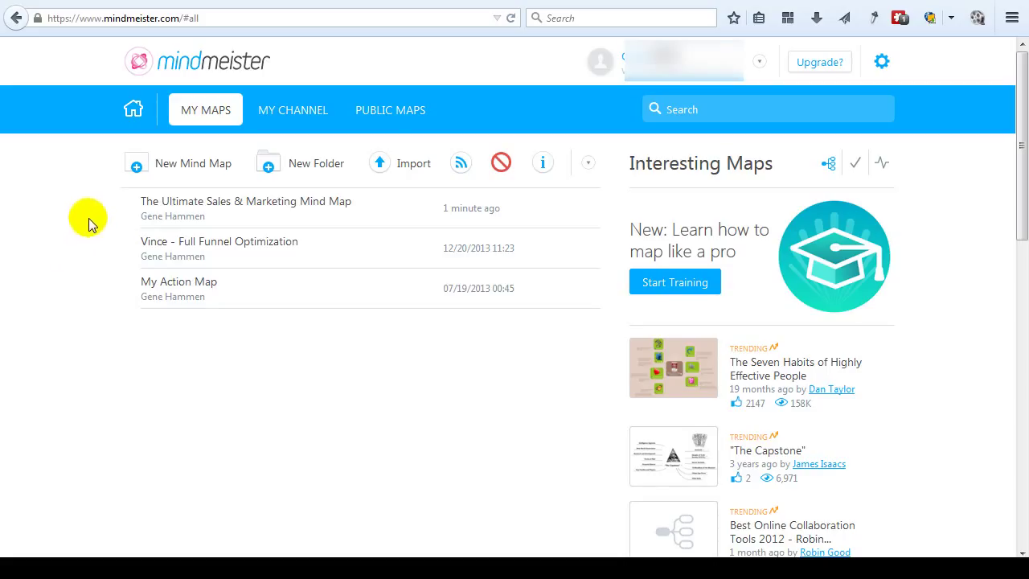
pyautogui.click(234, 207)
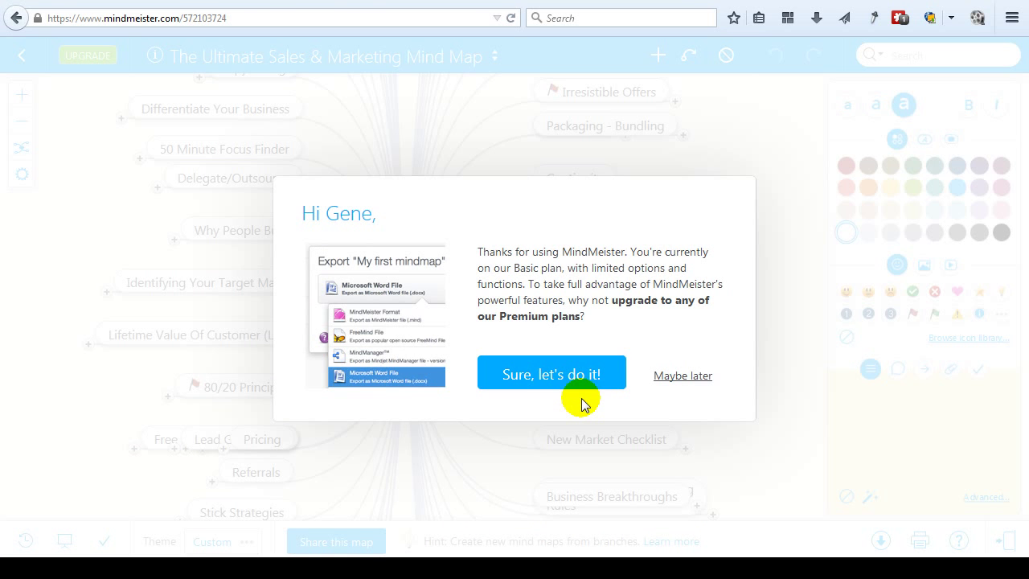
pyautogui.click(682, 383)
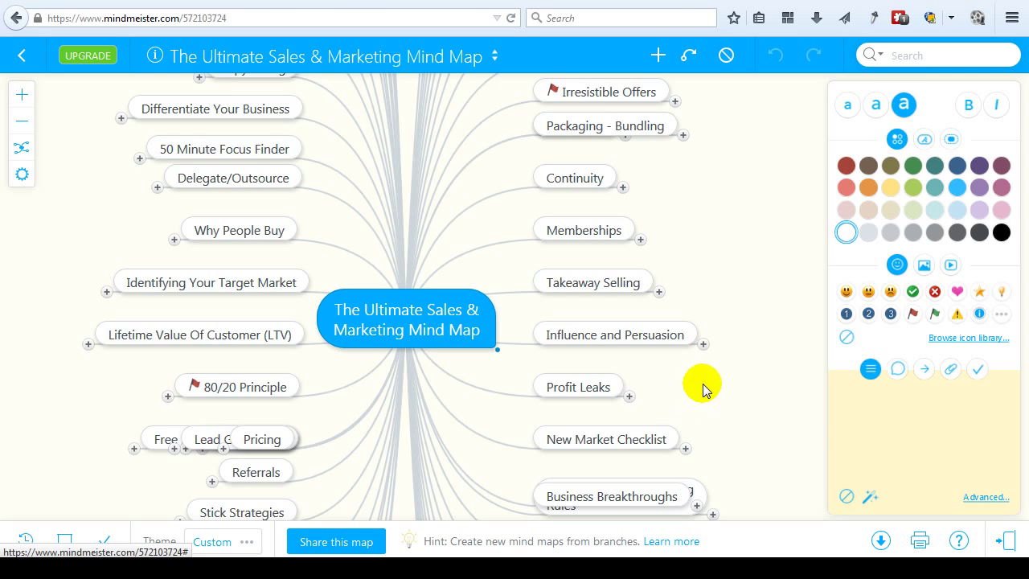
# Color the Influence and Persuasion topic's text dark red, and apply the blue filled style preset to the topic
pyautogui.click(653, 346)
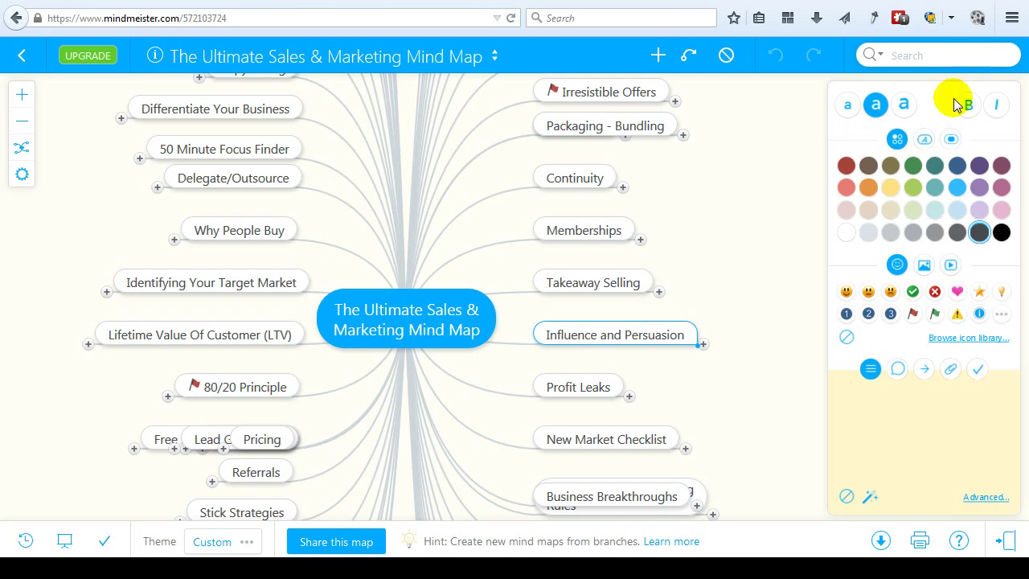
pyautogui.click(849, 166)
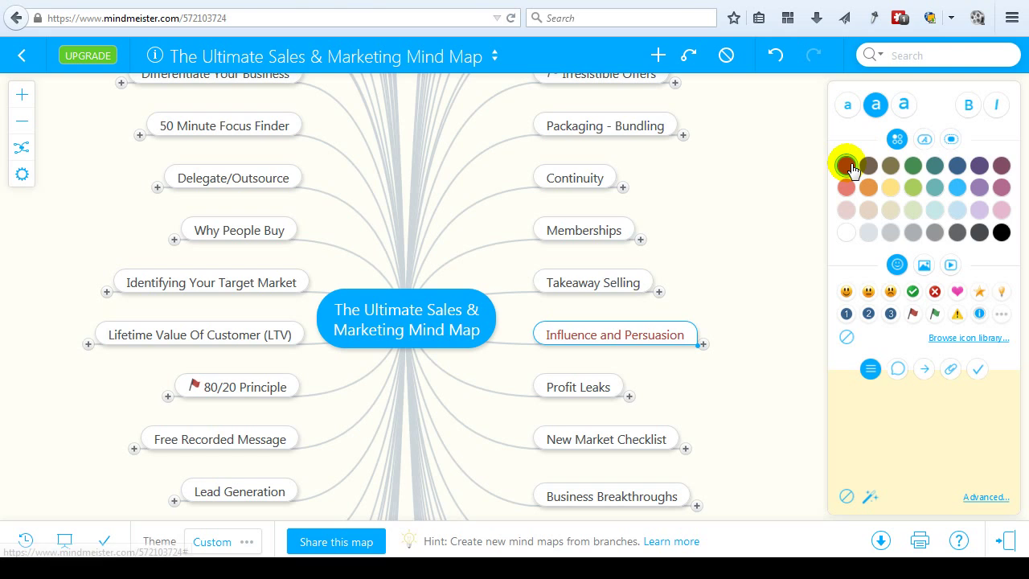
pyautogui.click(925, 140)
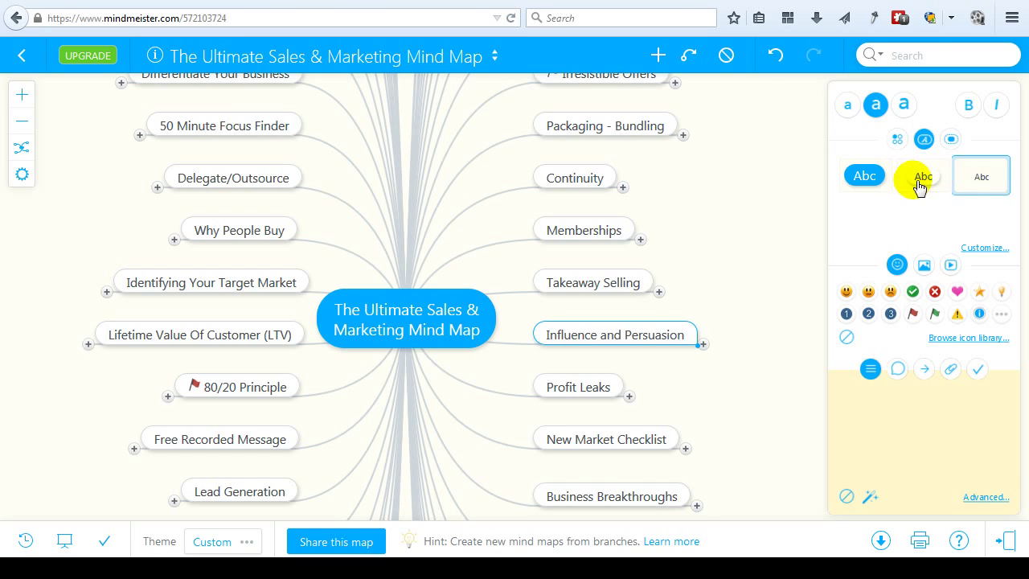
pyautogui.click(867, 178)
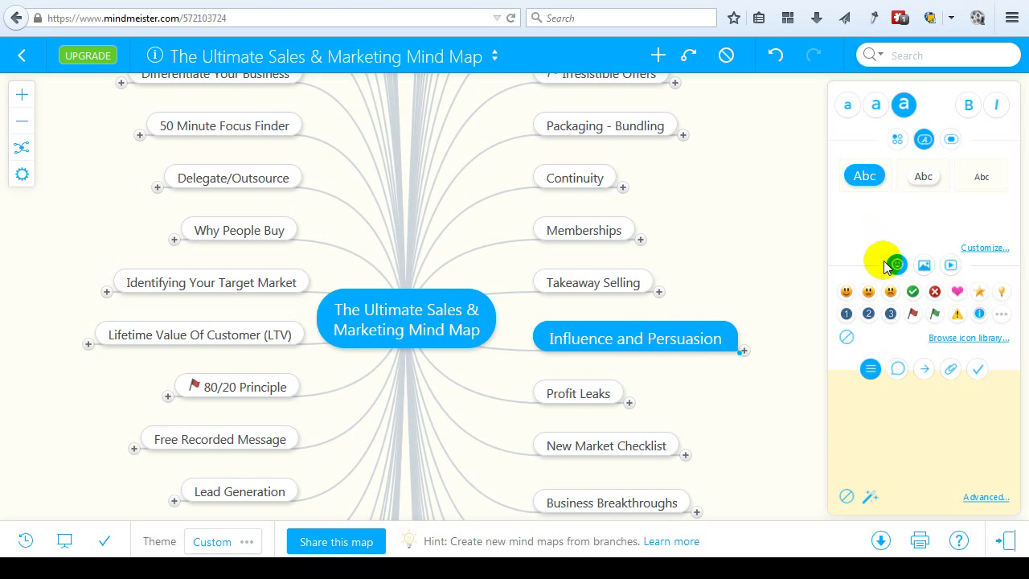
# Customize the Influence and Persuasion topic's format with the small text size, bold and italic
pyautogui.doubleClick(655, 345)
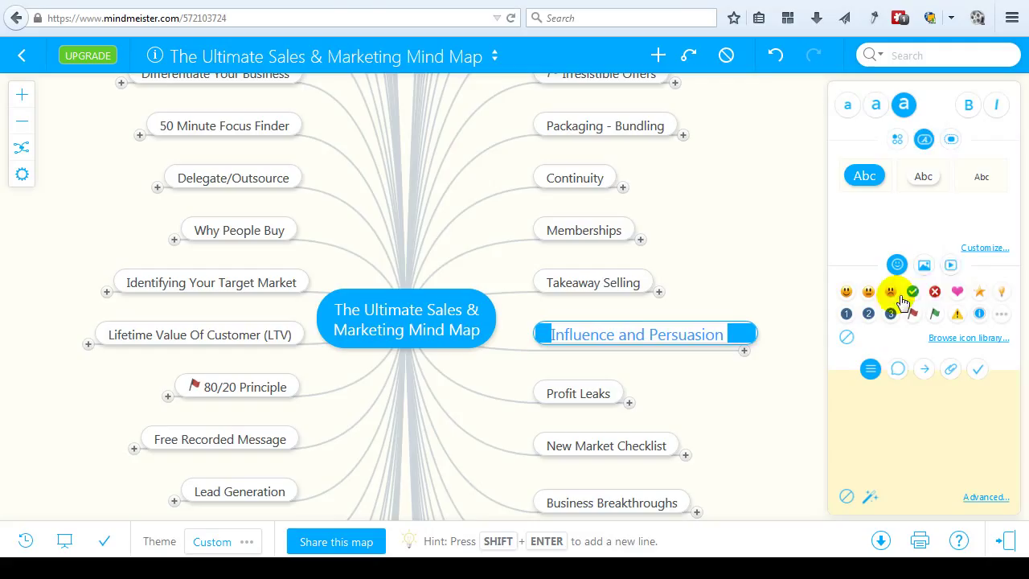
pyautogui.click(983, 256)
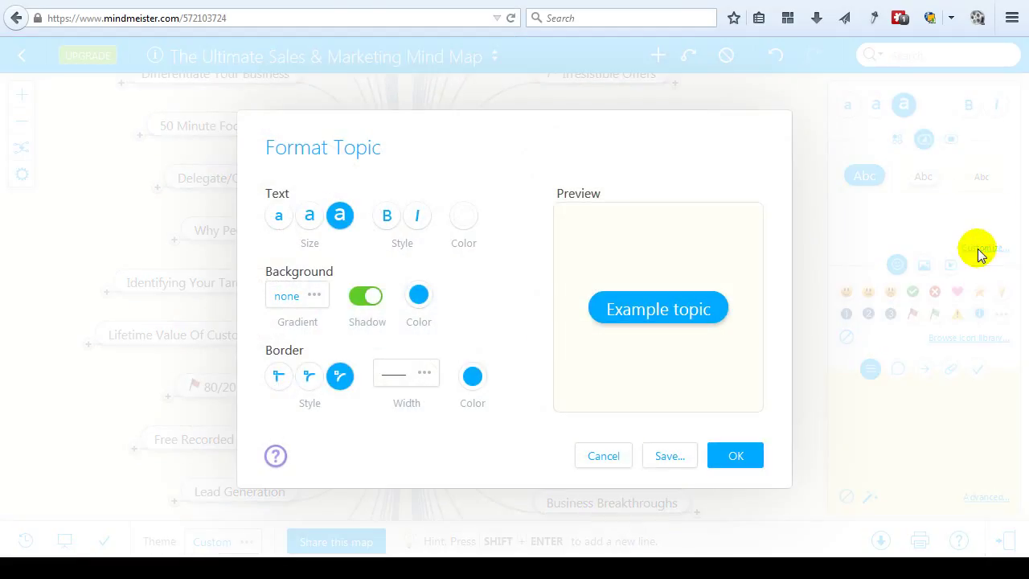
pyautogui.click(310, 219)
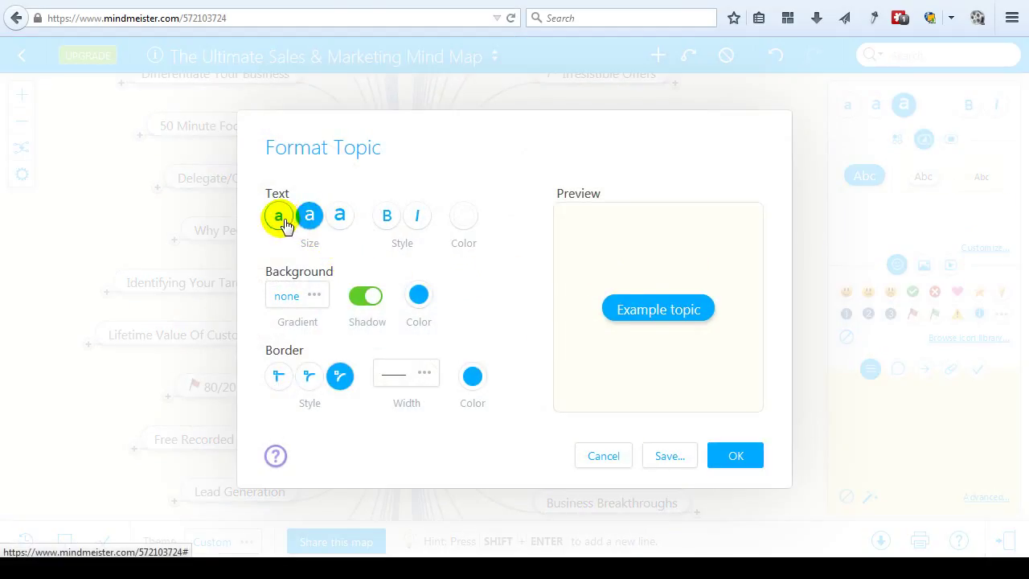
pyautogui.click(279, 218)
pyautogui.click(399, 224)
pyautogui.click(420, 222)
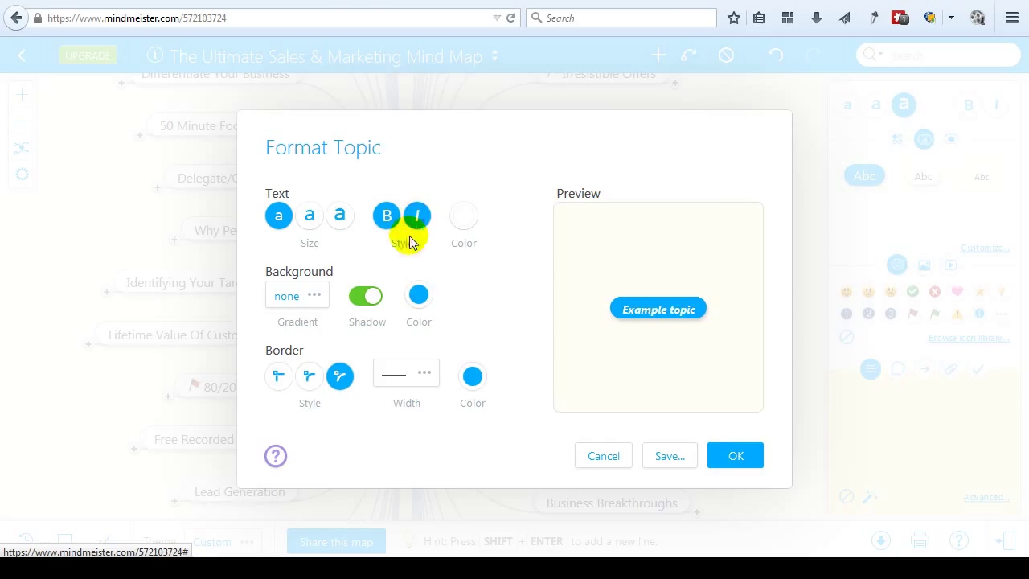
pyautogui.click(732, 458)
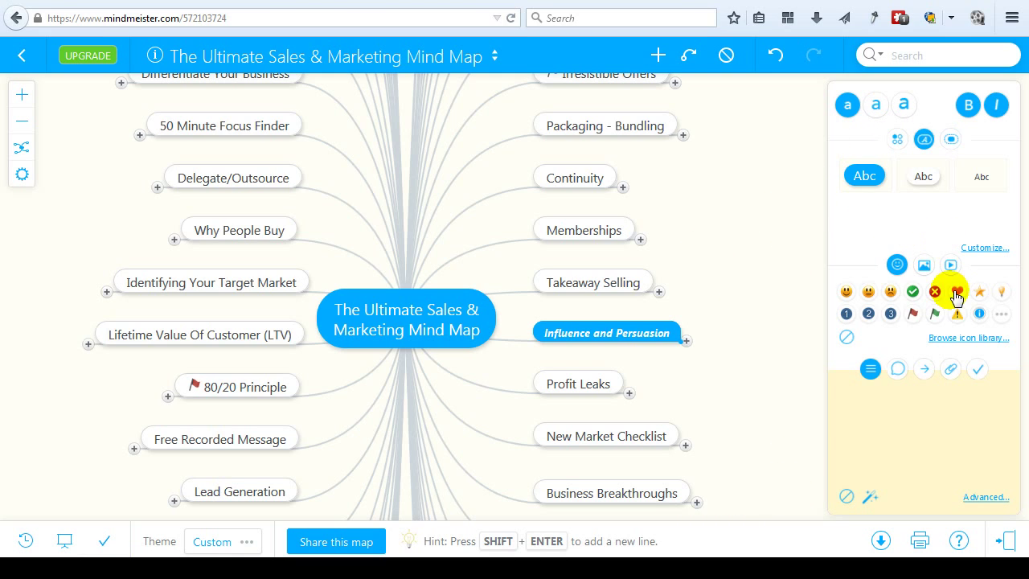
# Hide the formatting sidebar to give the mind map the full width
pyautogui.click(1008, 542)
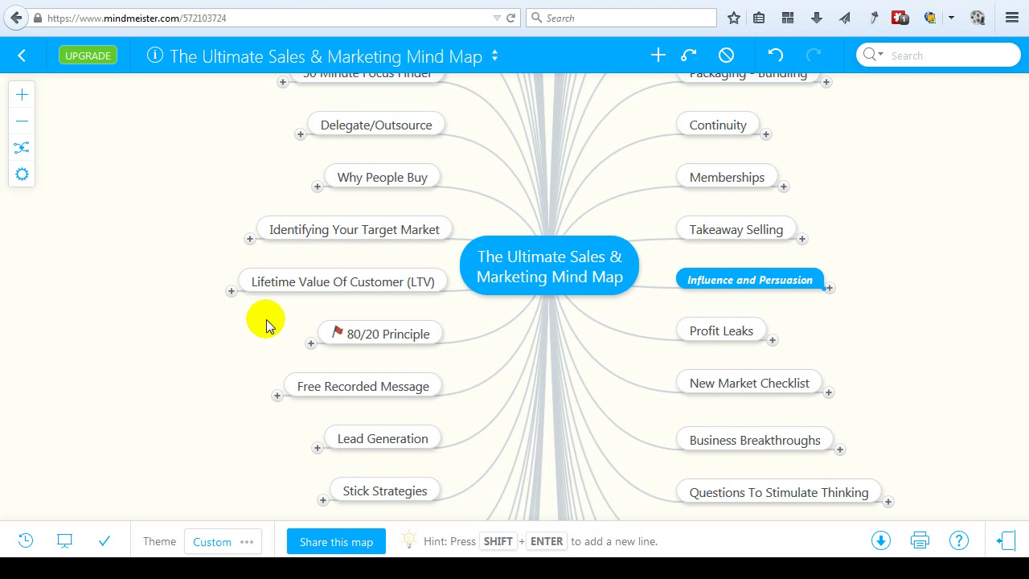
pyautogui.moveTo(267, 324); pyautogui.dragTo(255, 479)
pyautogui.moveTo(630, 258); pyautogui.dragTo(469, 75)
pyautogui.moveTo(708, 332); pyautogui.dragTo(703, 290)
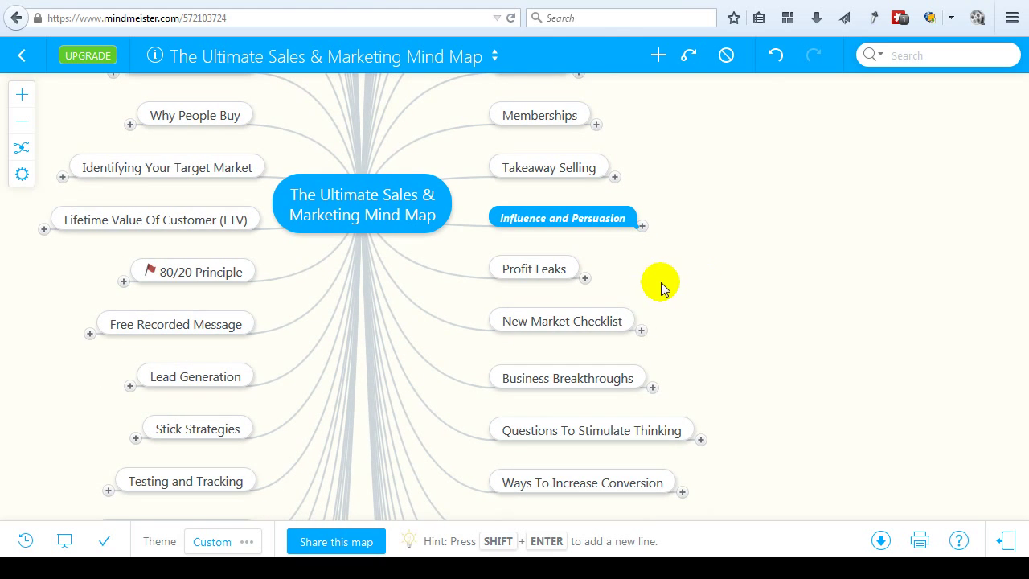
# Expand the Profit Leaks branch and look into its Not Giving Irresistible Offers and Mystery call your business subtopics
pyautogui.click(587, 278)
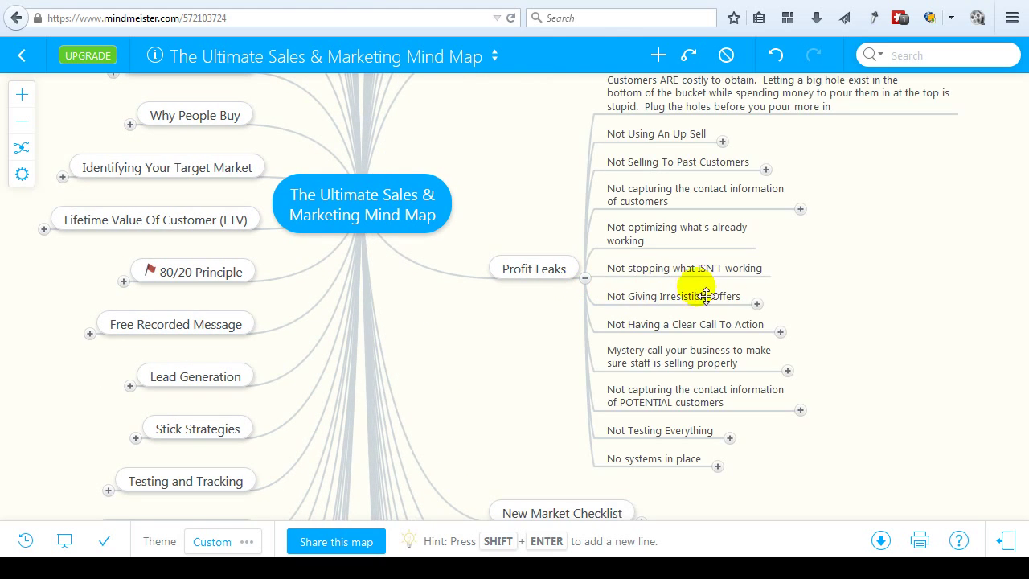
pyautogui.click(757, 306)
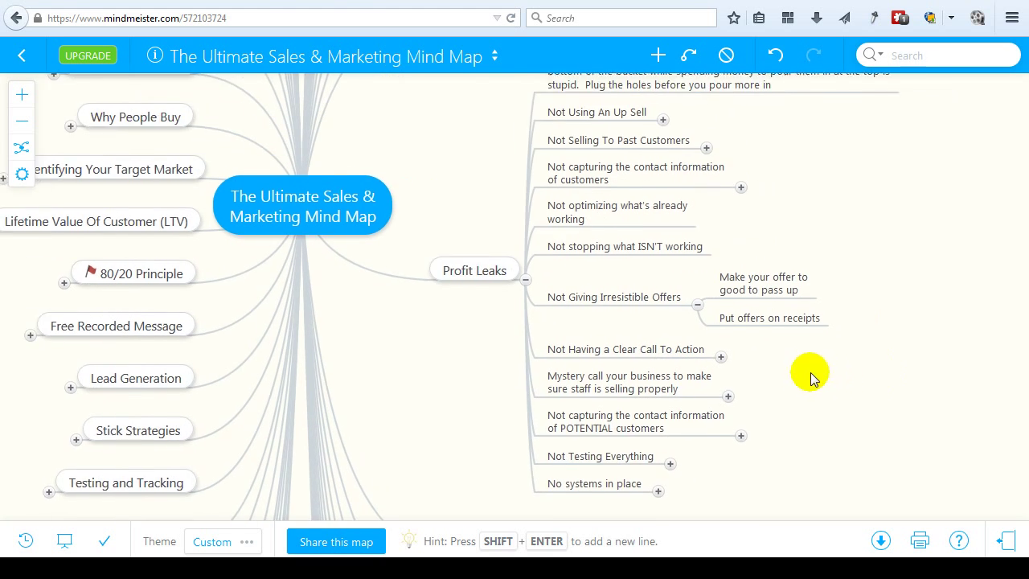
pyautogui.click(611, 350)
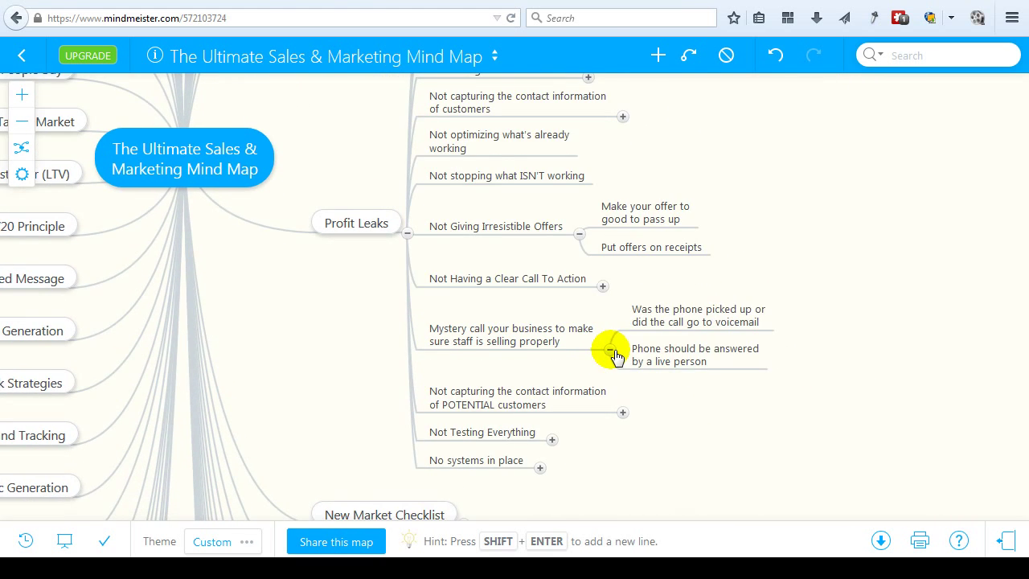
pyautogui.click(610, 350)
pyautogui.moveTo(409, 368); pyautogui.dragTo(626, 226)
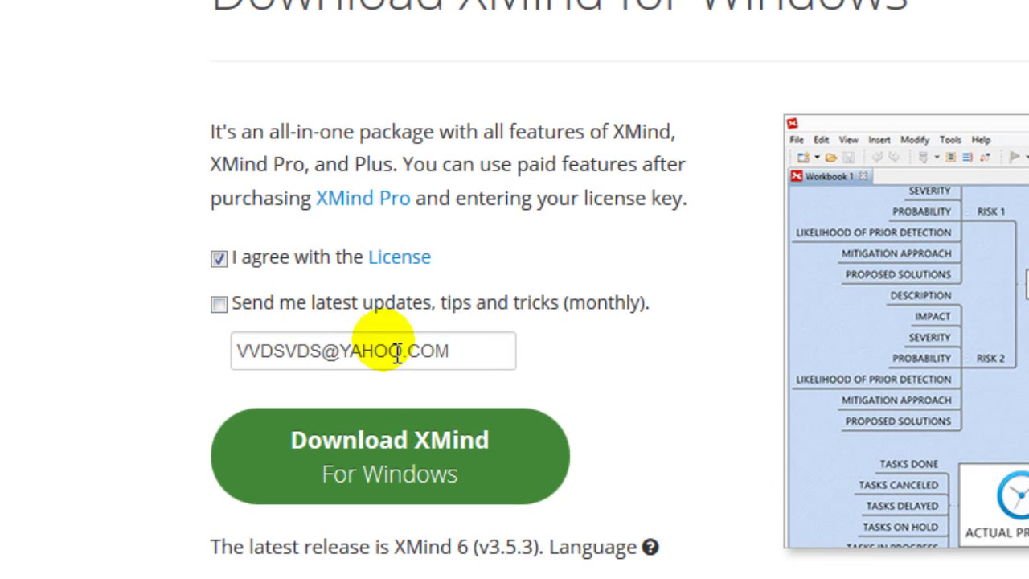
# Switch to the XMind for Windows download page and clear the e-mail address field
pyautogui.moveTo(481, 358); pyautogui.dragTo(222, 369)
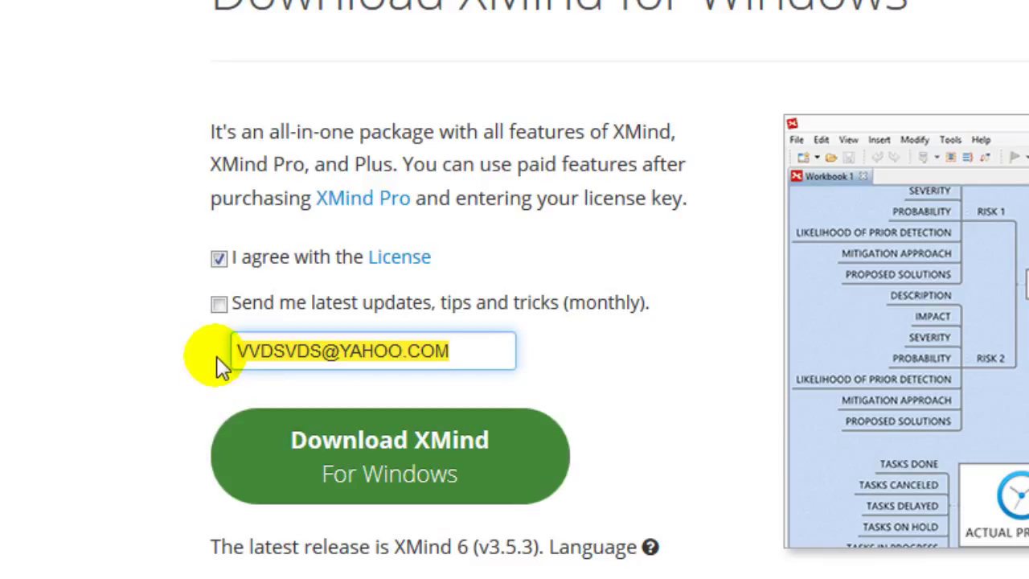
pyautogui.press('BackSpace')
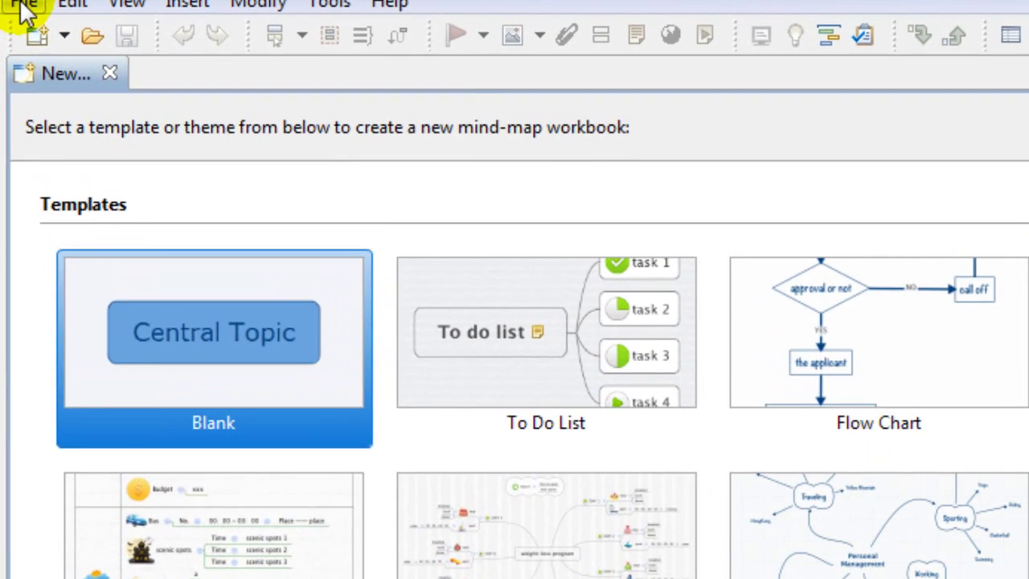
# In XMind, import The Ultimate Sales & Marketing Mind Map file as a Mindjet MindManager map into a new workbook
pyautogui.click(20, 8)
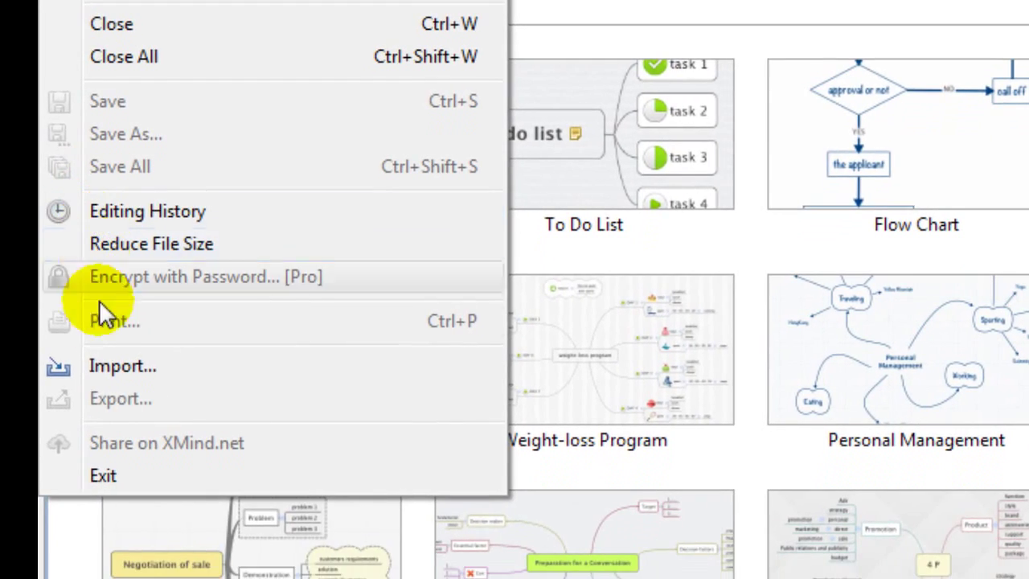
pyautogui.click(112, 368)
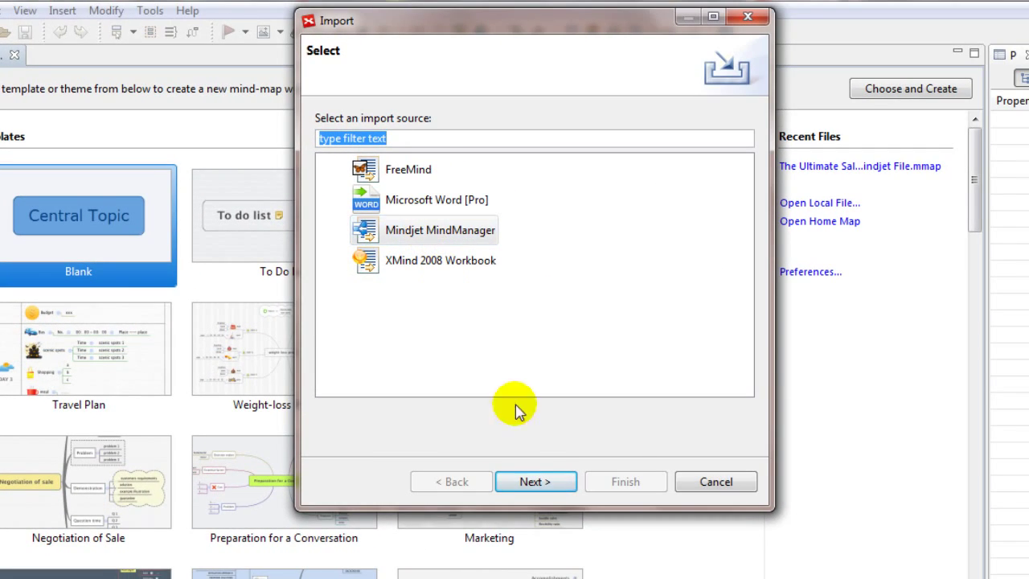
pyautogui.click(537, 482)
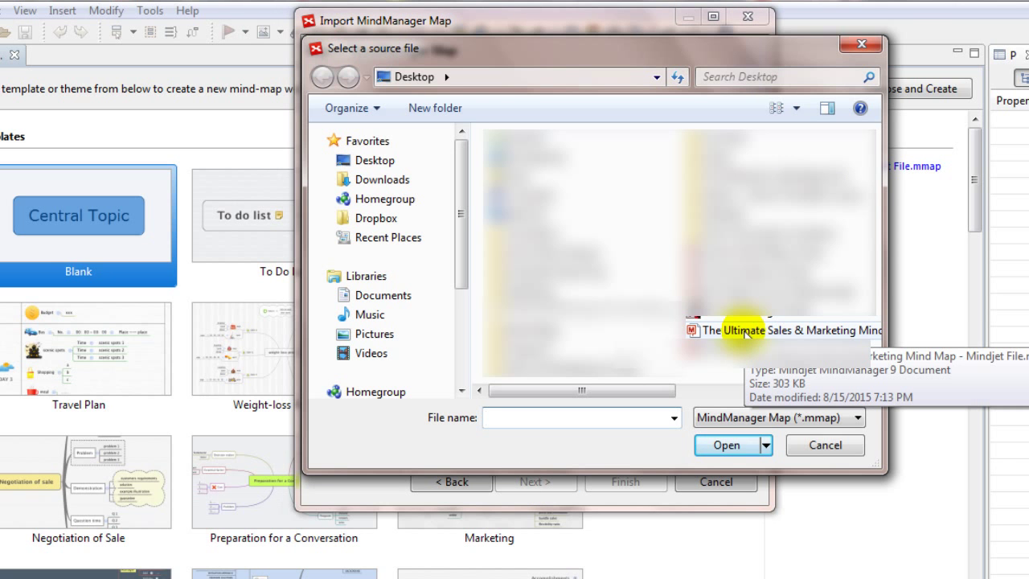
pyautogui.click(744, 331)
pyautogui.doubleClick(667, 329)
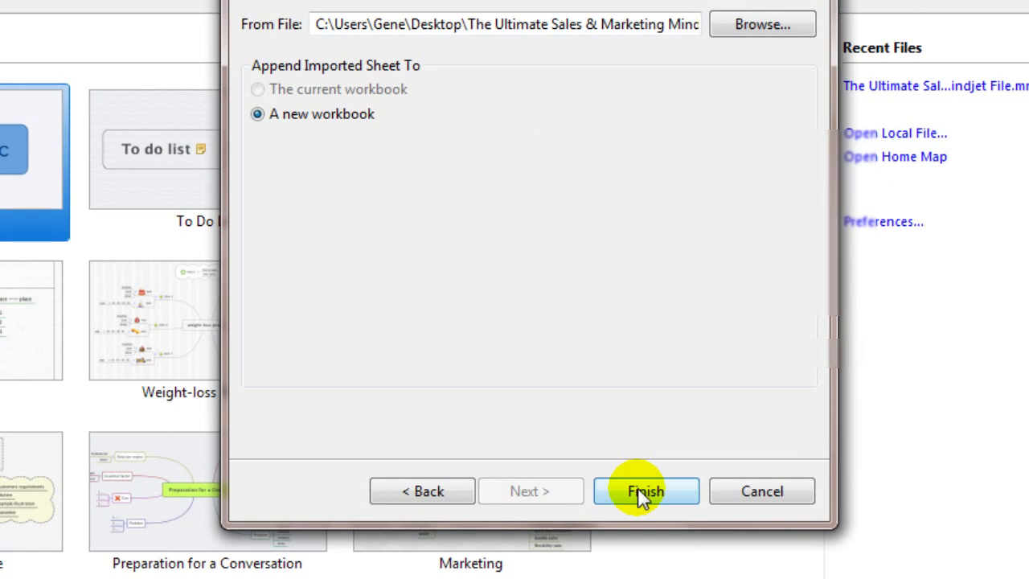
pyautogui.click(640, 488)
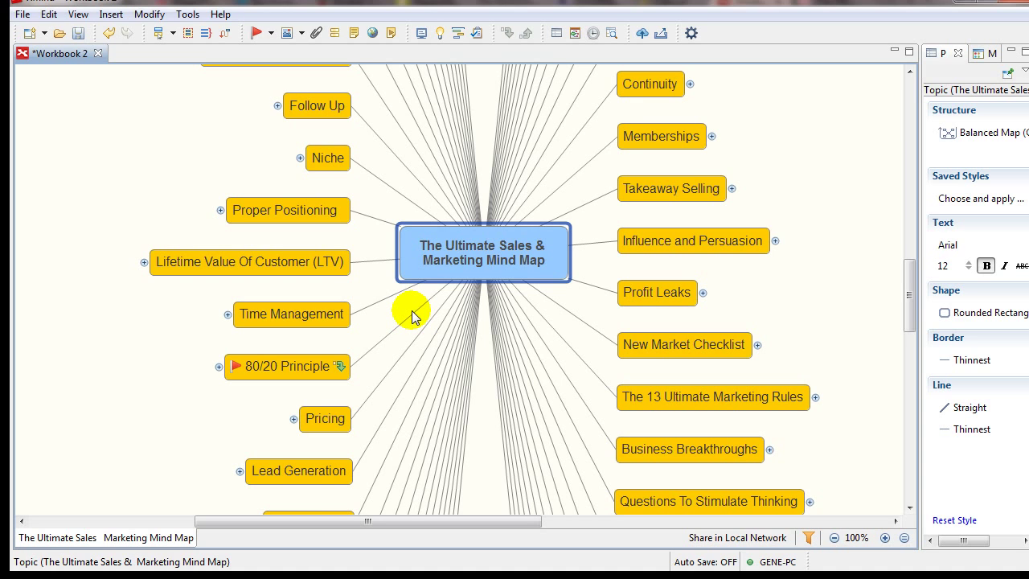
# Expand the Pricing branch and collapse its subtopic "Should you use cents or not - $100 versus $100.00"
pyautogui.moveTo(411, 311); pyautogui.dragTo(463, 266)
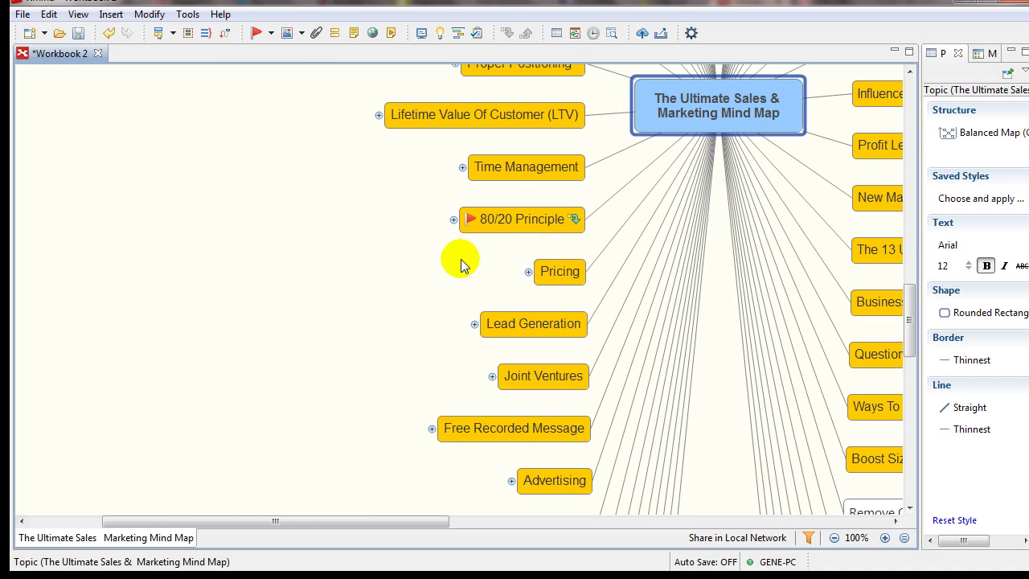
pyautogui.click(528, 276)
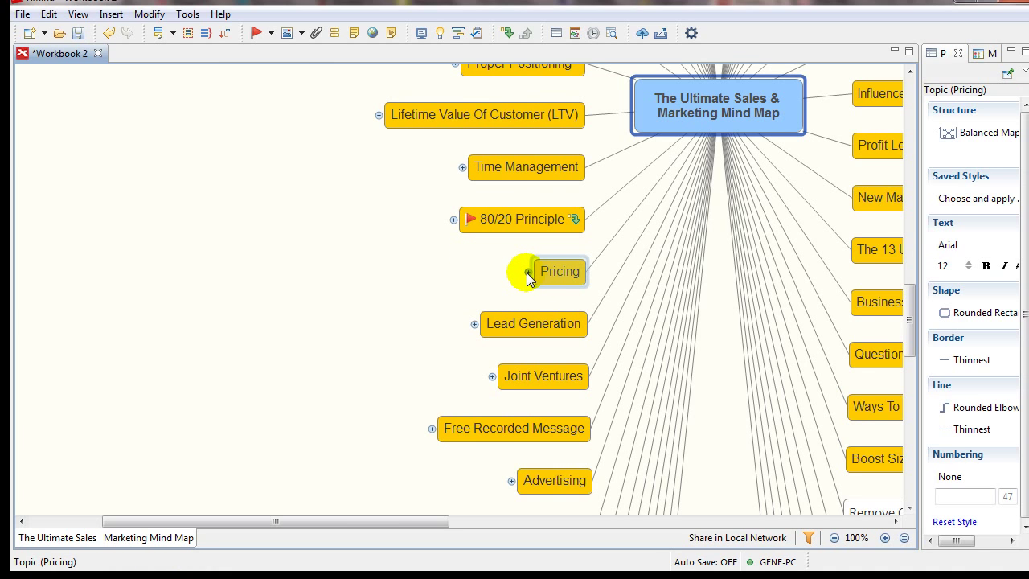
pyautogui.click(529, 274)
pyautogui.moveTo(581, 314); pyautogui.dragTo(665, 209)
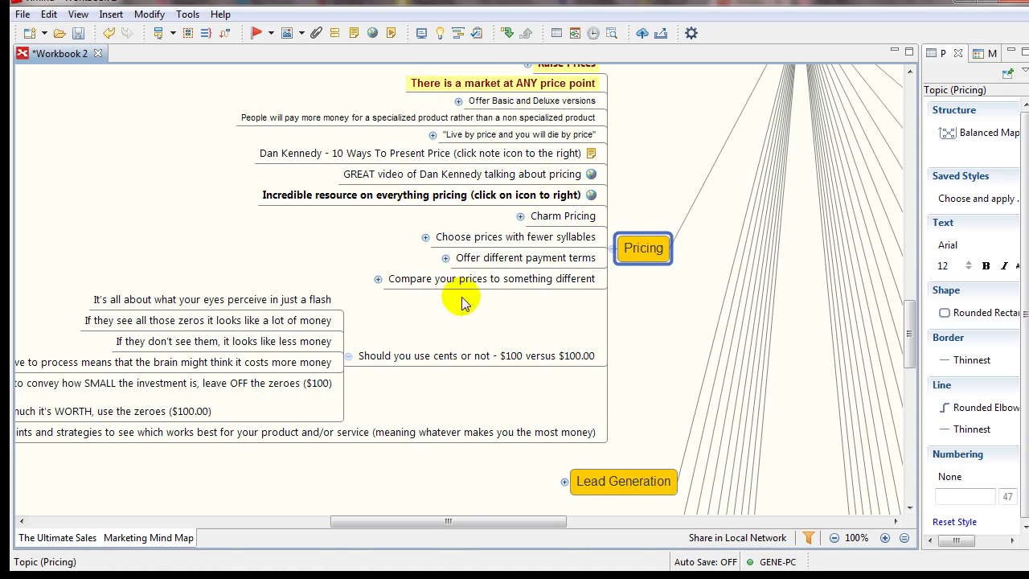
pyautogui.click(349, 356)
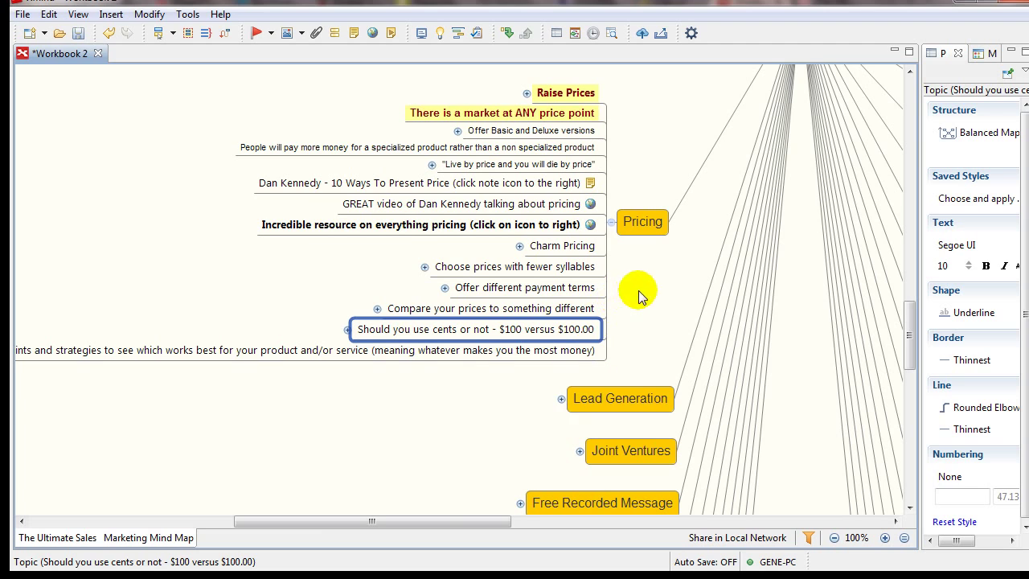
# Expand the 80/20 Principle branch
pyautogui.moveTo(636, 292); pyautogui.dragTo(587, 437)
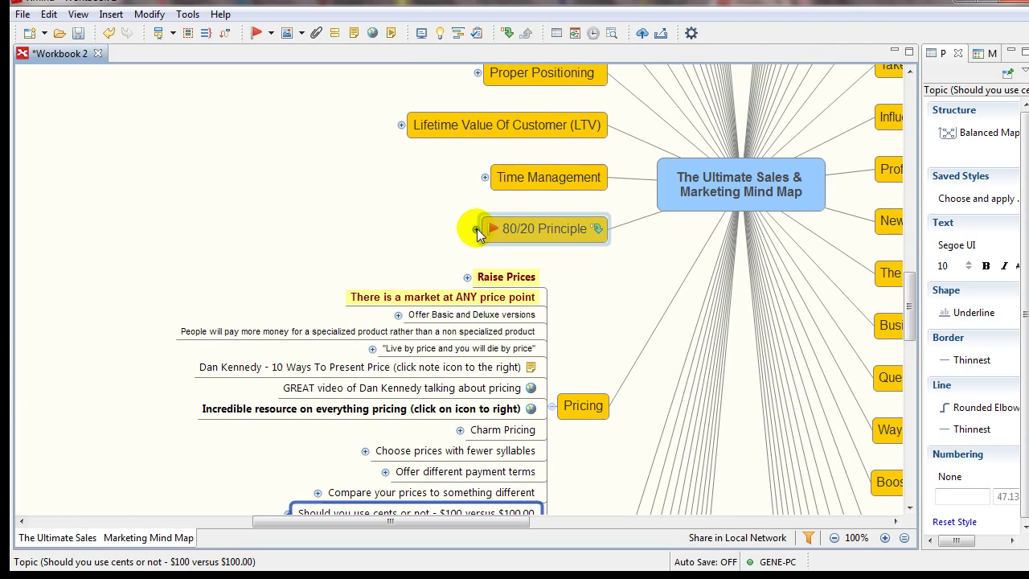
pyautogui.click(479, 232)
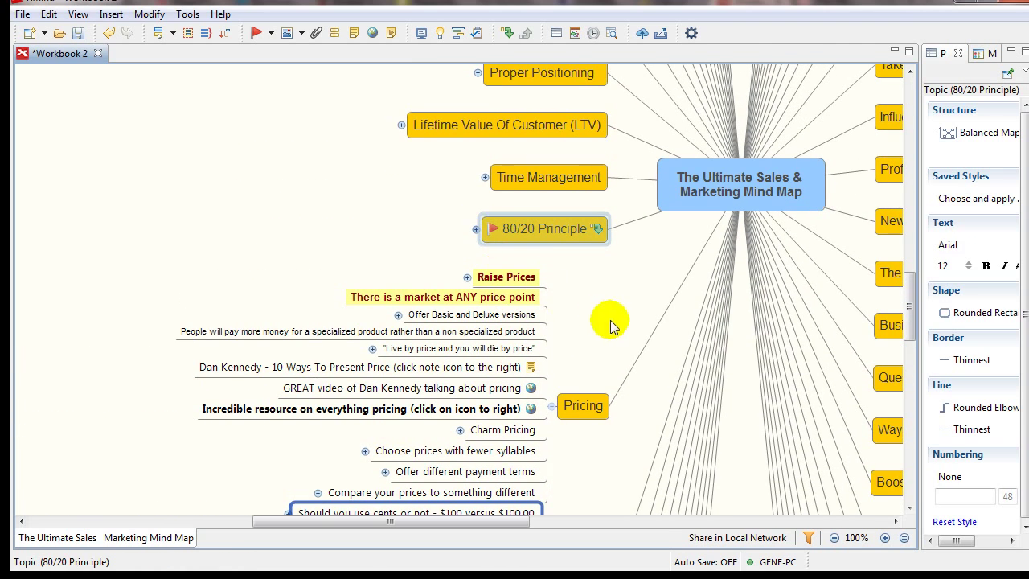